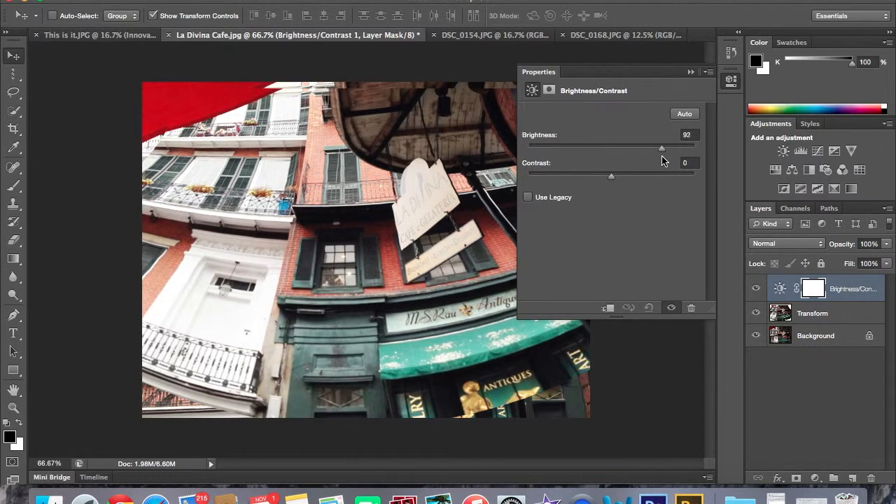
Set the Brightness/Contrast adjustment to brightness -16 and contrast 3.
left_click_drag(613, 184, 666, 188)
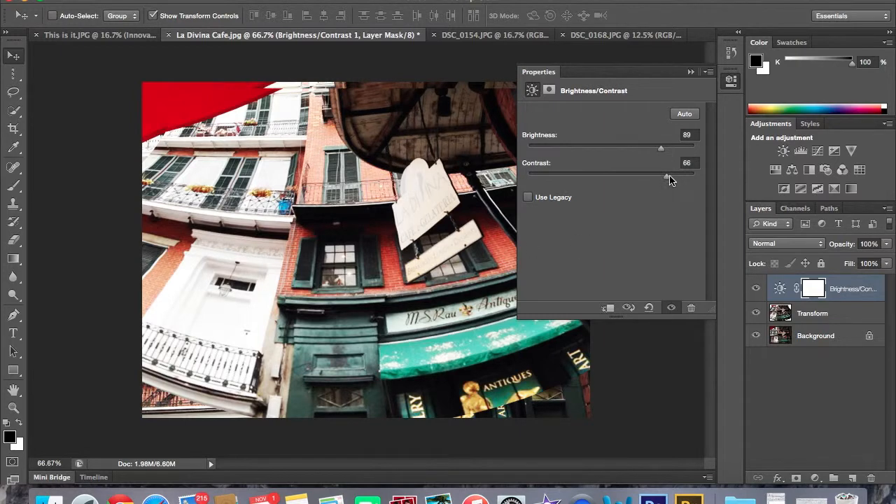
left_click_drag(669, 182, 682, 181)
left_click_drag(664, 178, 638, 185)
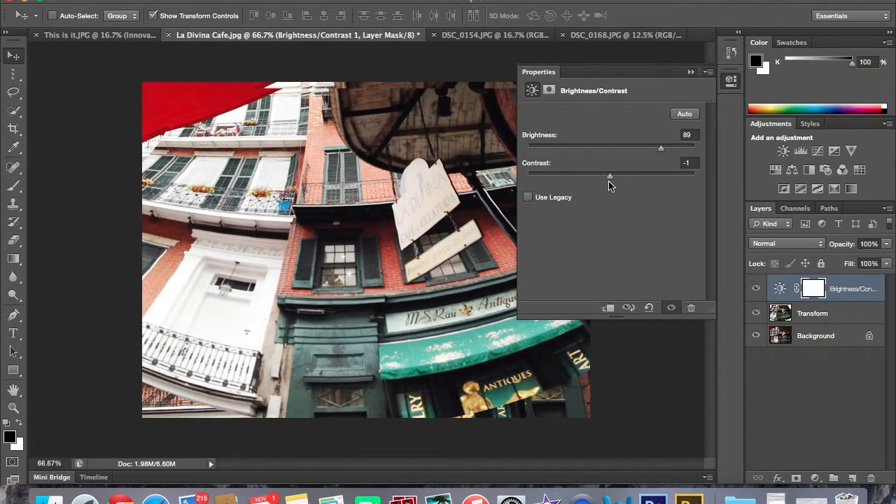
left_click_drag(608, 180, 614, 180)
left_click_drag(663, 154, 604, 157)
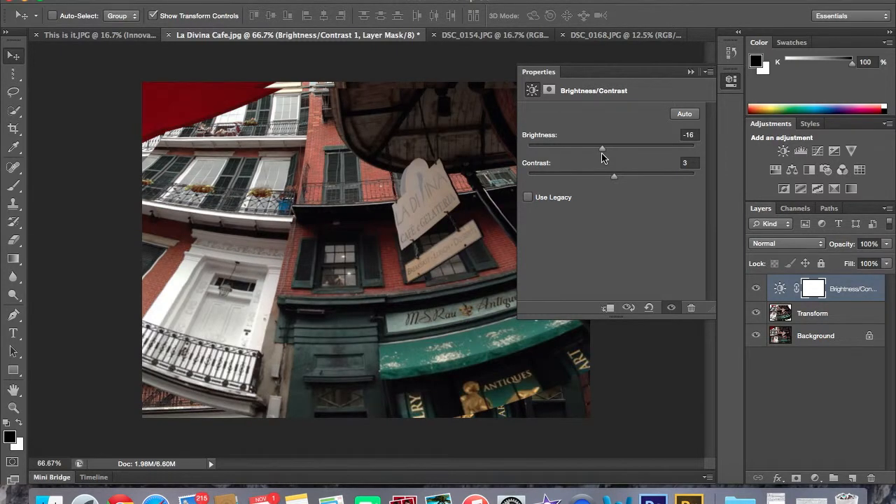
Add a Black & White adjustment layer above the Brightness/Contrast layer.
left_click(801, 151)
left_click(809, 169)
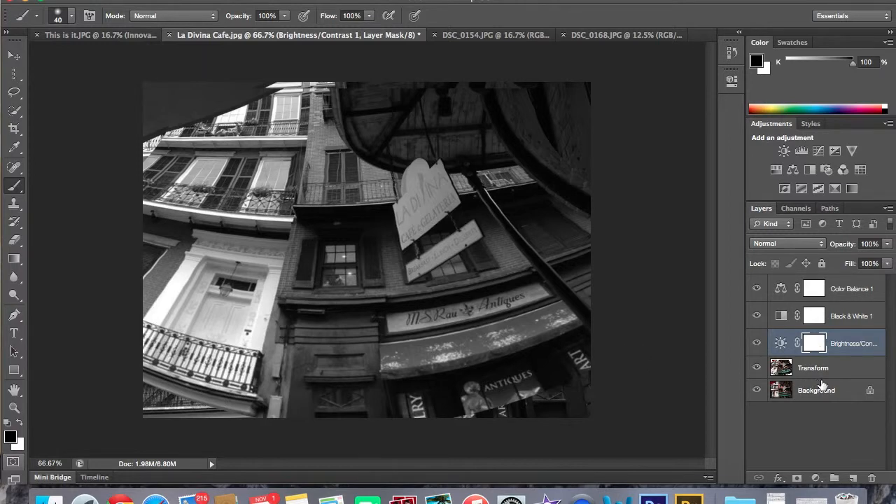
Review each layer from Background up to Color Balance 1, hiding and showing the three adjustment layers to compare their effects.
left_click(828, 395)
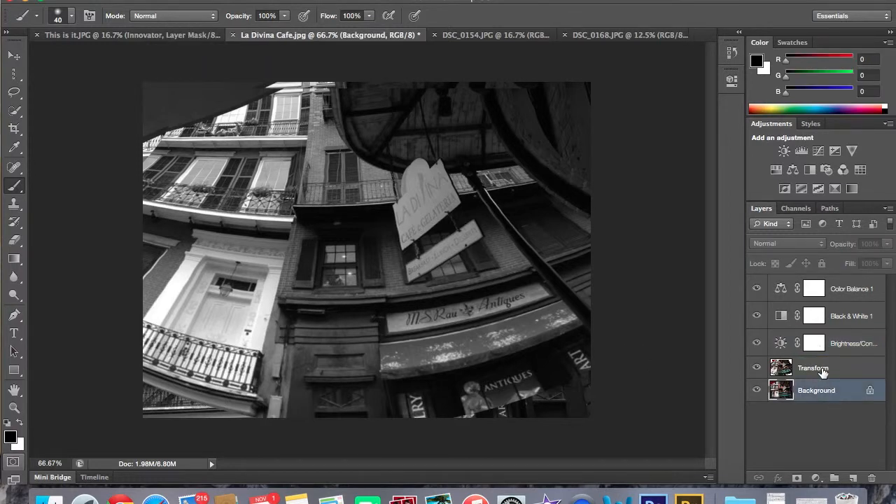
left_click(818, 367)
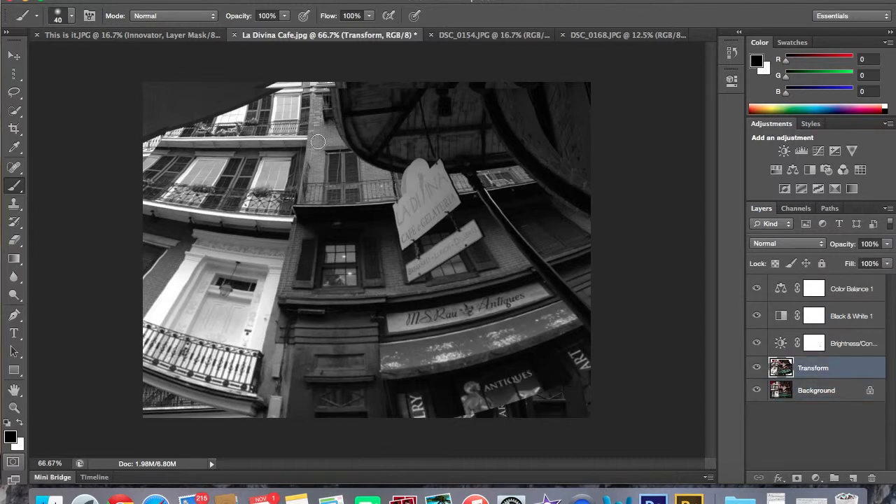
left_click(843, 344)
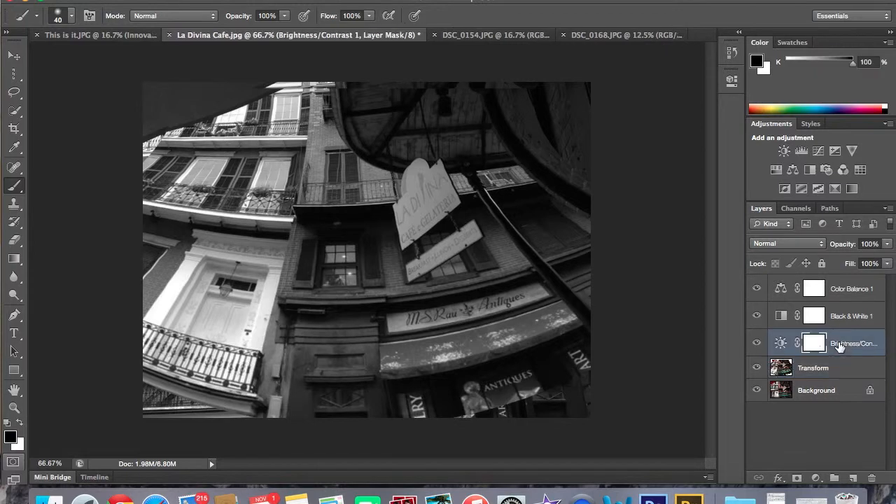
left_click(757, 344)
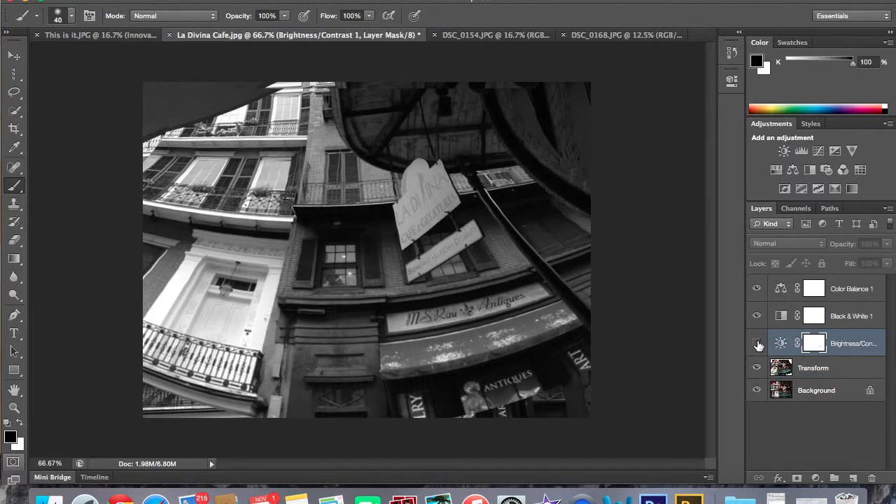
left_click(757, 344)
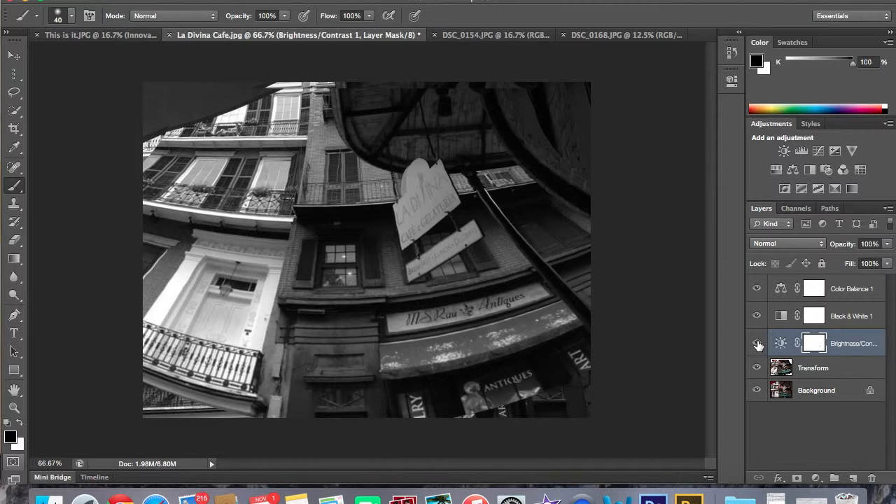
left_click(840, 319)
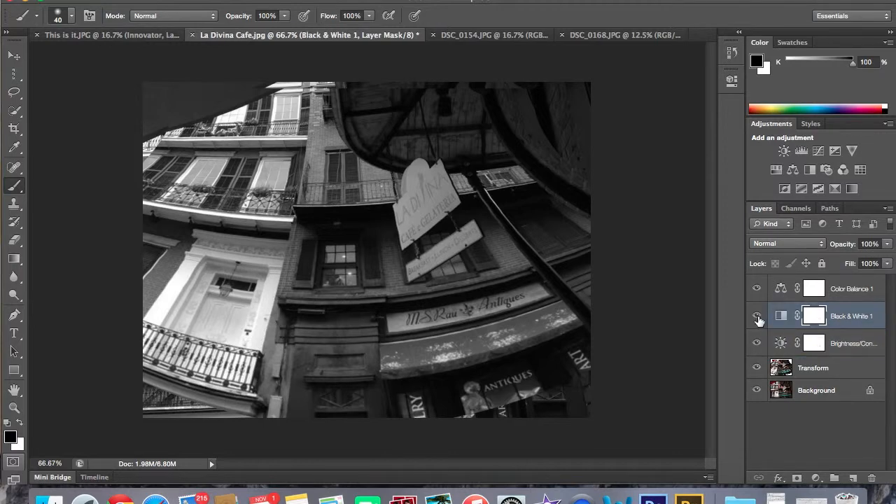
left_click(758, 318)
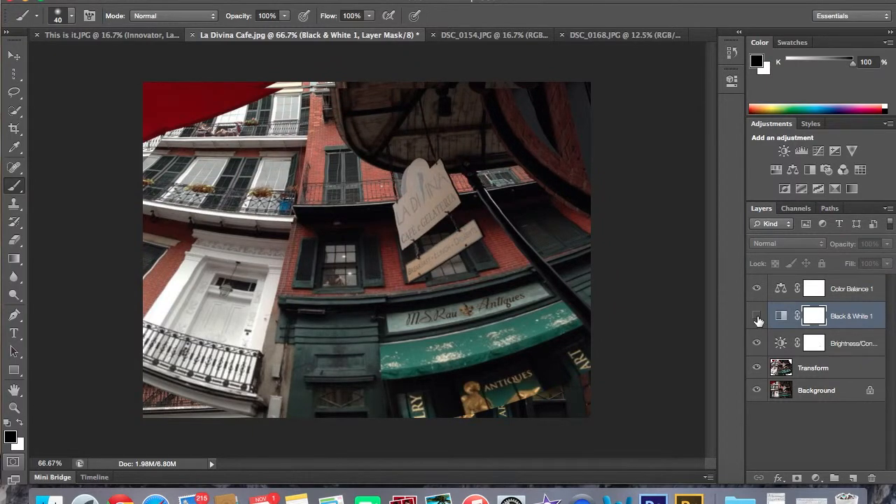
left_click(757, 319)
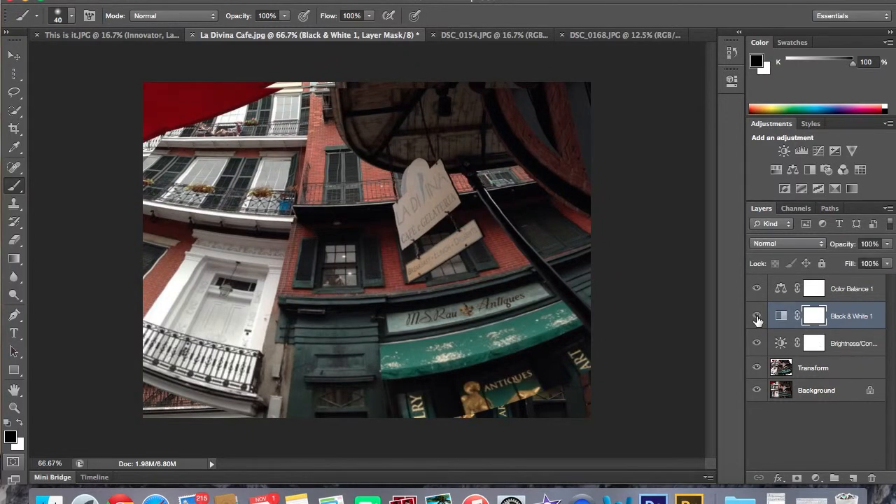
left_click(840, 291)
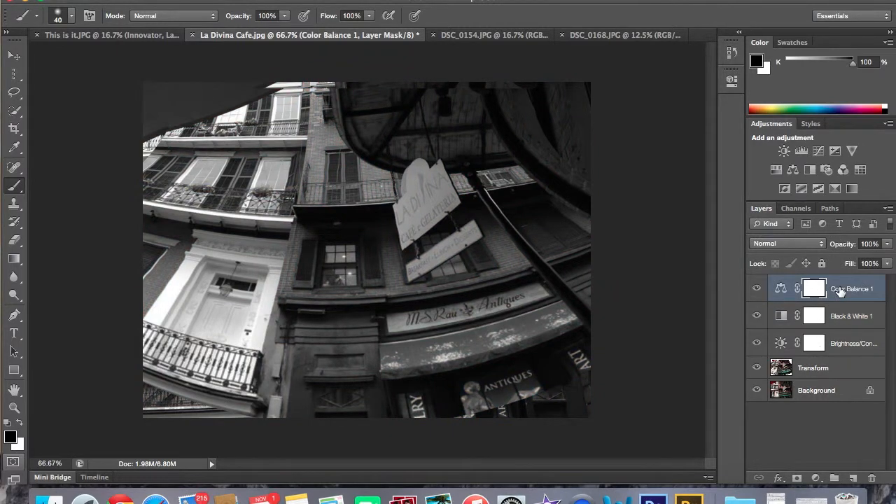
left_click(757, 289)
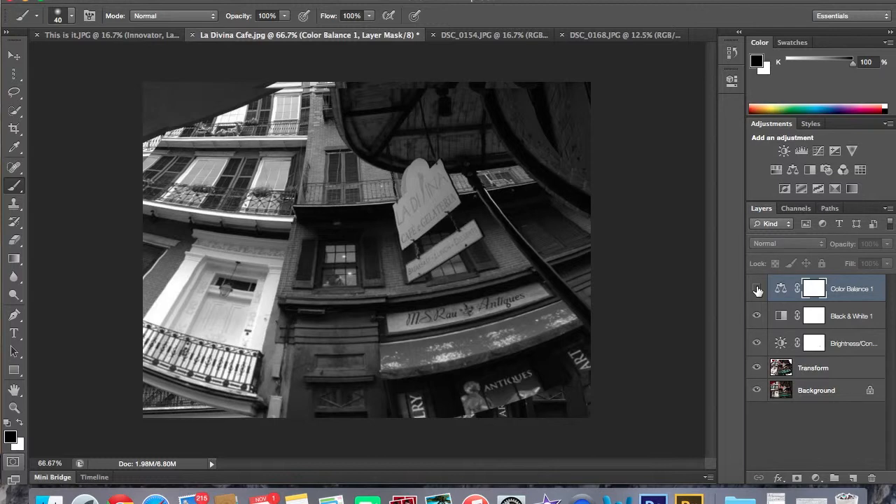
left_click(757, 289)
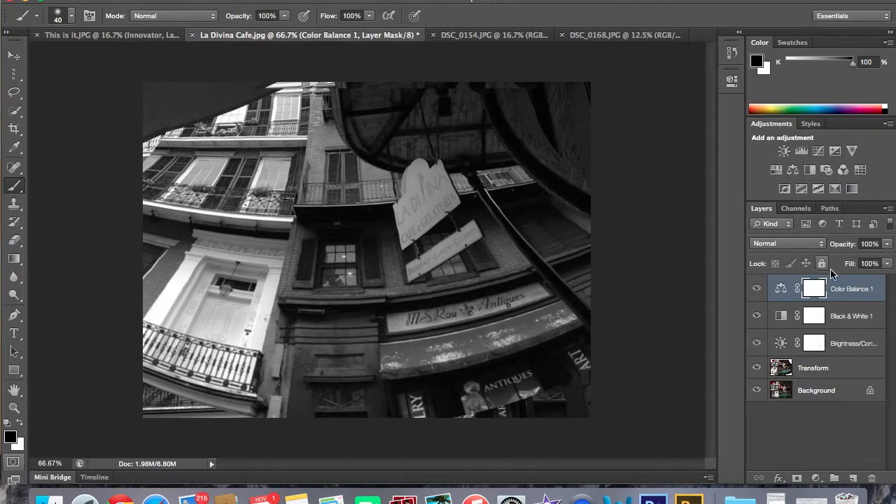
Delete the Color Balance 1 adjustment layer and keep Black & White 1 selected.
left_click_drag(858, 289, 877, 478)
left_click(846, 292)
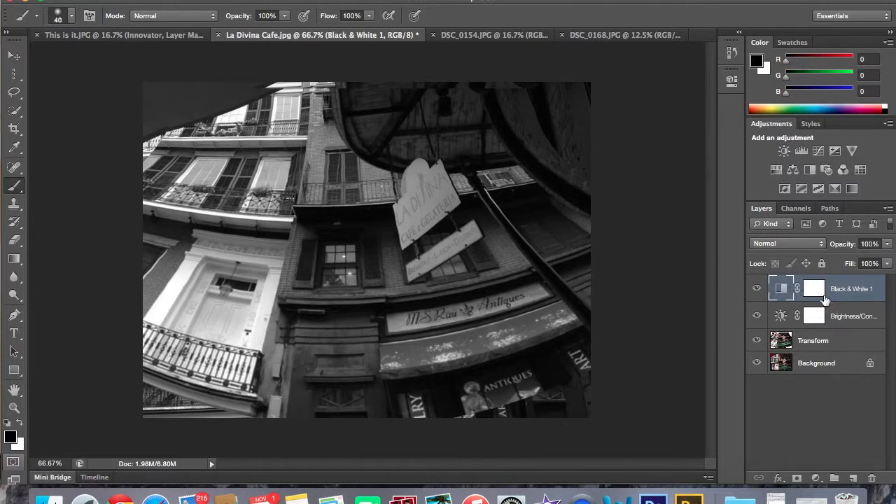
Make the layer mask of Black & White 1 active instead of its adjustment thumbnail.
left_click(814, 290)
left_click(784, 291)
left_click(814, 290)
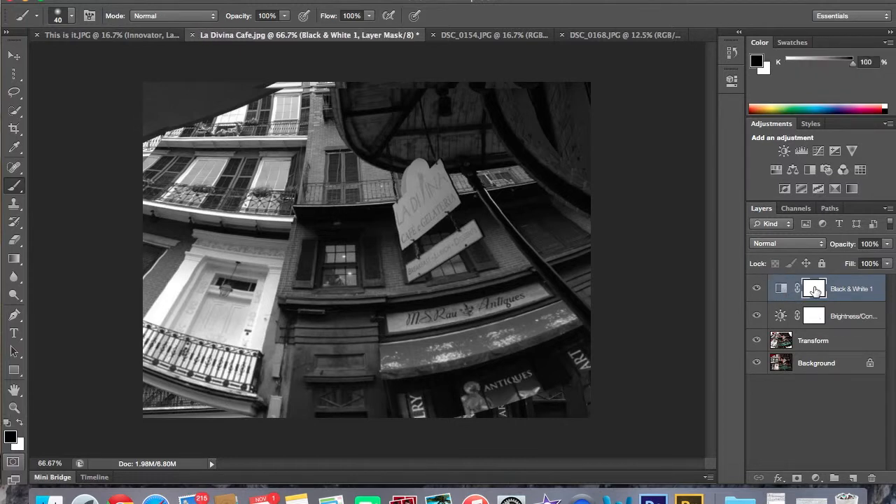
left_click(781, 291)
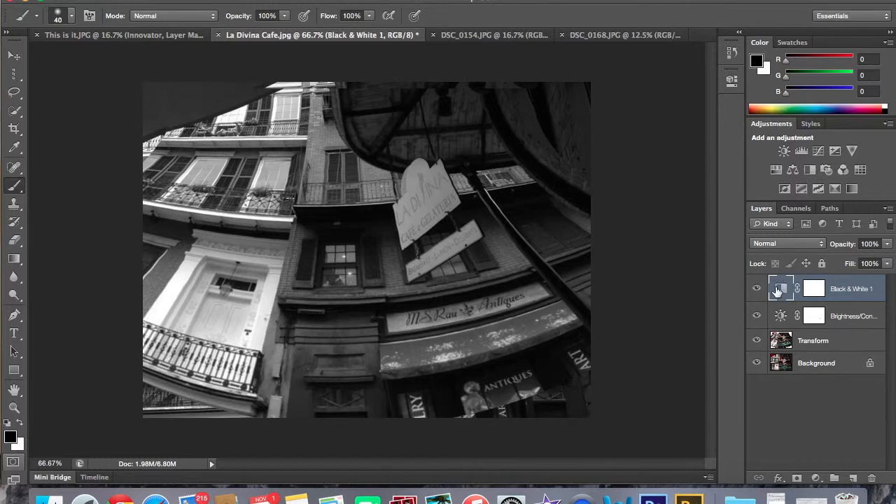
left_click(815, 292)
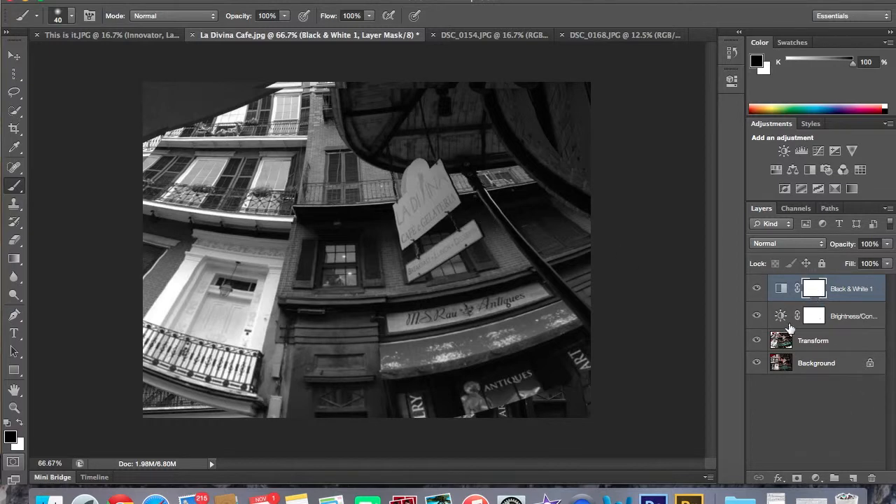
Check the black foreground colour and try swapping the foreground and background colours, returning to black.
left_click(11, 437)
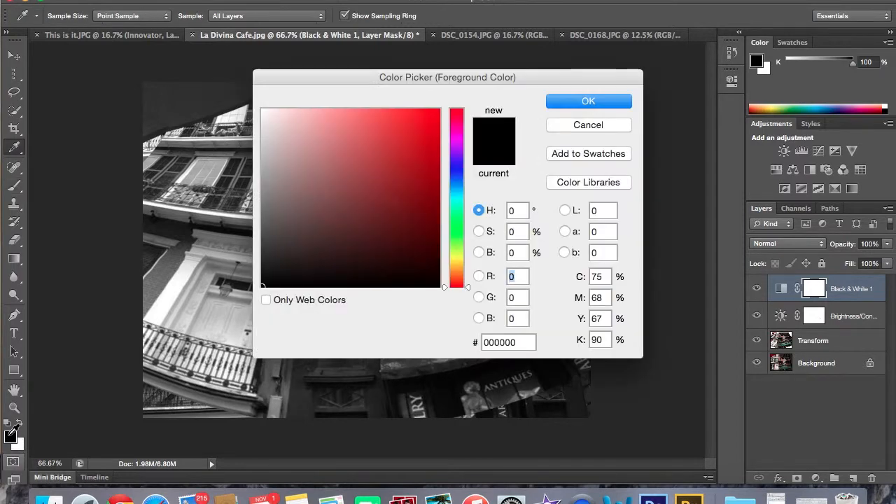
left_click(592, 101)
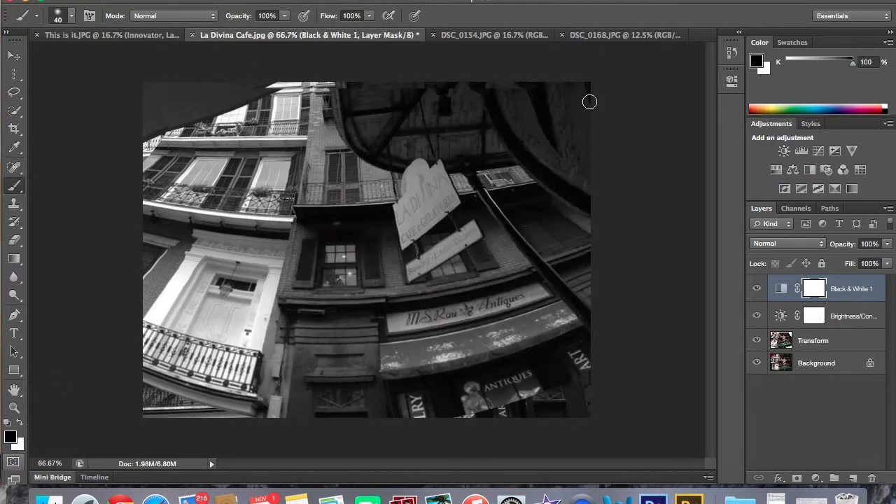
left_click(21, 428)
left_click(20, 429)
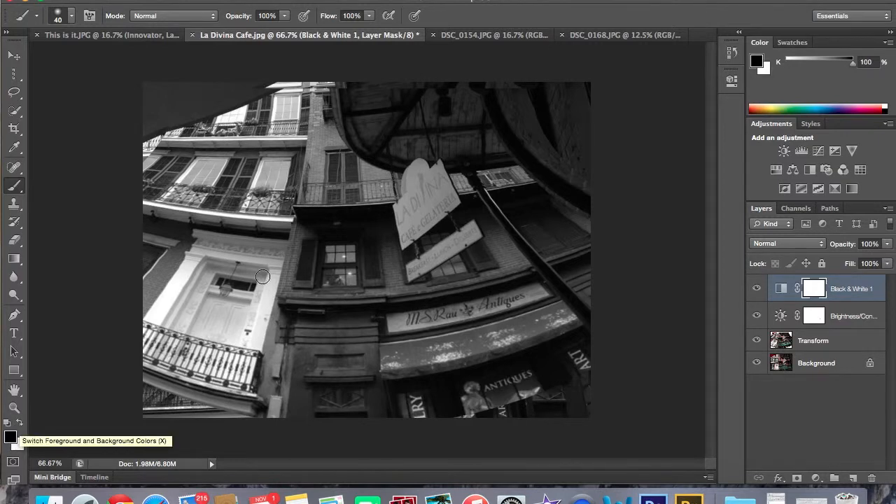
key("x")
key("x")
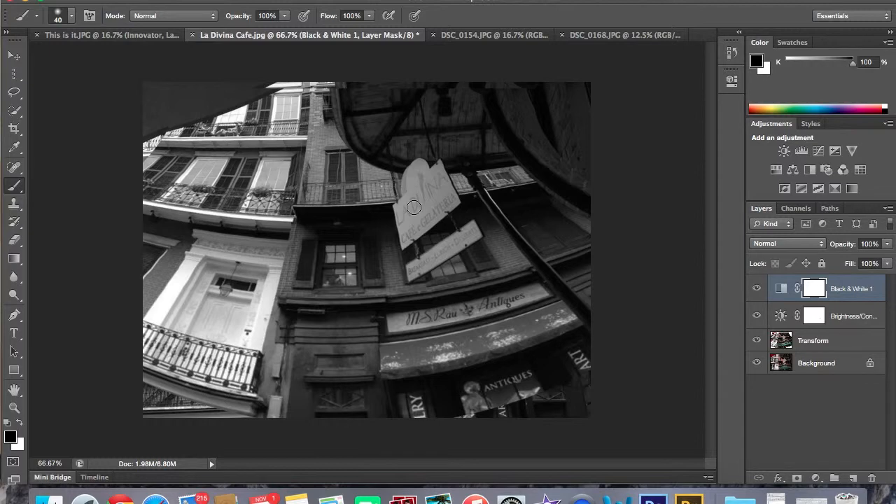
Adjust the brush size to 40 and paint a first black stroke on the mask across the La Divina sign's upper part.
key("bracketleft")
key("bracketleft")
key("bracketleft")
key("bracketright")
key("bracketright")
key("bracketright")
key("bracketright")
key("bracketright")
key("bracketright")
key("bracketright")
key("bracketleft")
key("bracketleft")
key("bracketleft")
key("bracketleft")
mouse_move(411, 194)
left_mouse_down()
mouse_move(417, 168)
mouse_move(443, 188)
left_mouse_up()
Paint black on the mask over the rest of the La Divina sign at 200% zoom to bring back its colour.
key("super+plus")
key("super+plus")
scroll(444, 187, "up", 3)
scroll(444, 187, "right", 5)
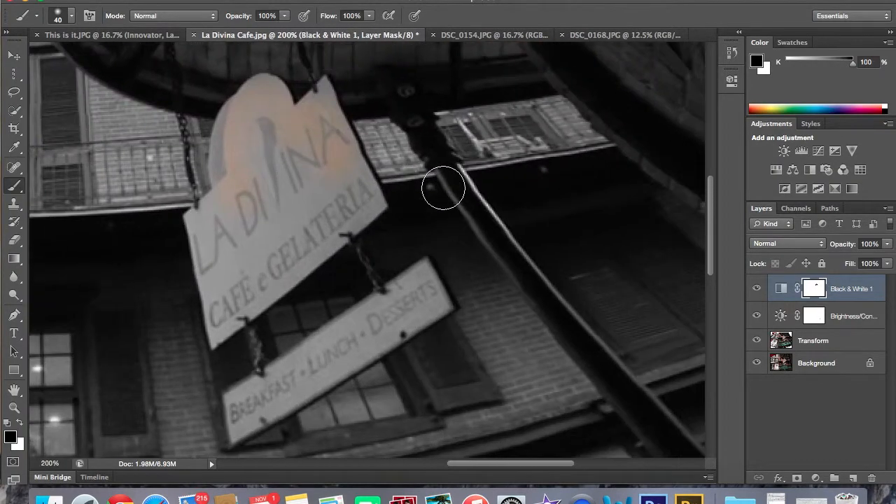
scroll(444, 188, "up", 2)
mouse_move(265, 159)
left_mouse_down()
mouse_move(272, 257)
mouse_move(257, 283)
mouse_move(278, 264)
mouse_move(284, 229)
mouse_move(265, 212)
mouse_move(266, 187)
mouse_move(311, 220)
mouse_move(317, 156)
mouse_move(357, 222)
mouse_move(227, 341)
mouse_move(212, 258)
mouse_move(223, 231)
mouse_move(257, 201)
mouse_move(307, 180)
mouse_move(323, 142)
mouse_move(319, 124)
mouse_move(342, 208)
mouse_move(366, 225)
mouse_move(222, 353)
mouse_move(258, 217)
left_mouse_up()
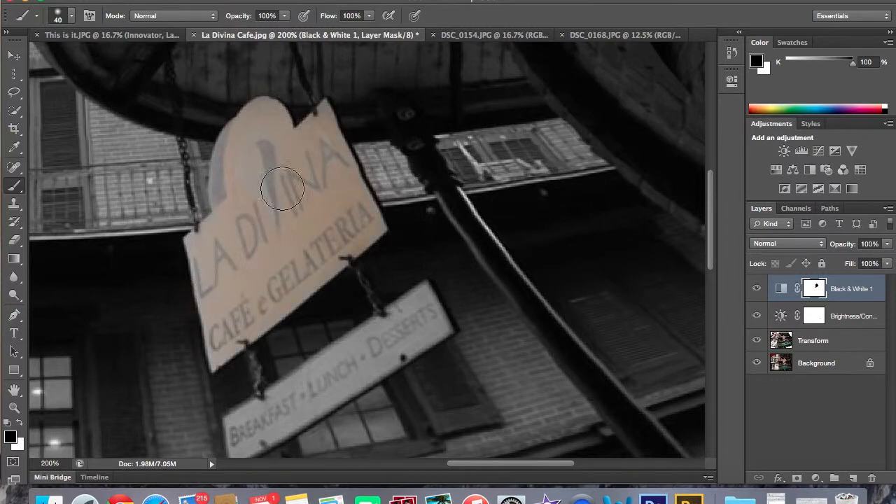
Paint black on the mask over the Breakfast Lunch Desserts sign and out to the edges of the La Divina sign.
scroll(257, 217, "down", 5)
scroll(258, 217, "left", 2)
mouse_move(297, 271)
left_mouse_down()
mouse_move(397, 205)
mouse_move(459, 189)
mouse_move(310, 280)
mouse_move(301, 296)
mouse_move(302, 275)
mouse_move(337, 239)
mouse_move(411, 180)
mouse_move(481, 149)
mouse_move(501, 176)
mouse_move(380, 250)
left_mouse_up()
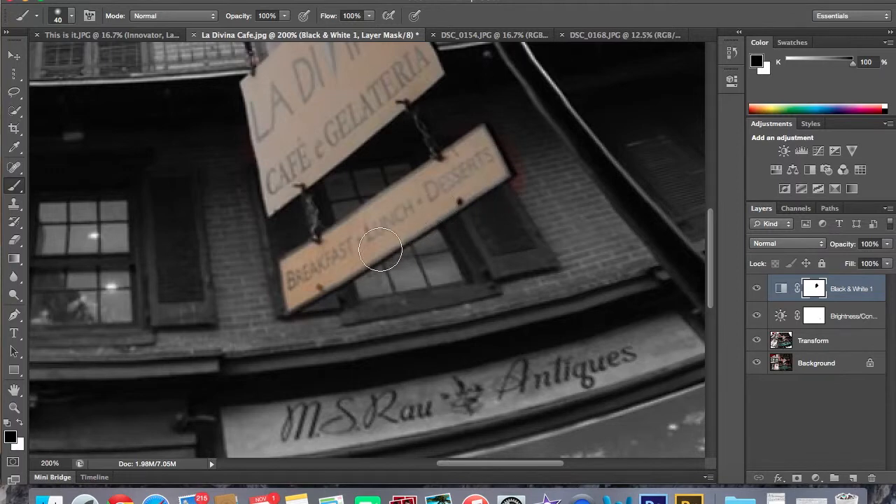
mouse_move(438, 200)
left_mouse_down()
mouse_move(483, 186)
mouse_move(472, 185)
mouse_move(489, 150)
mouse_move(421, 178)
mouse_move(317, 249)
mouse_move(291, 272)
mouse_move(303, 289)
left_mouse_up()
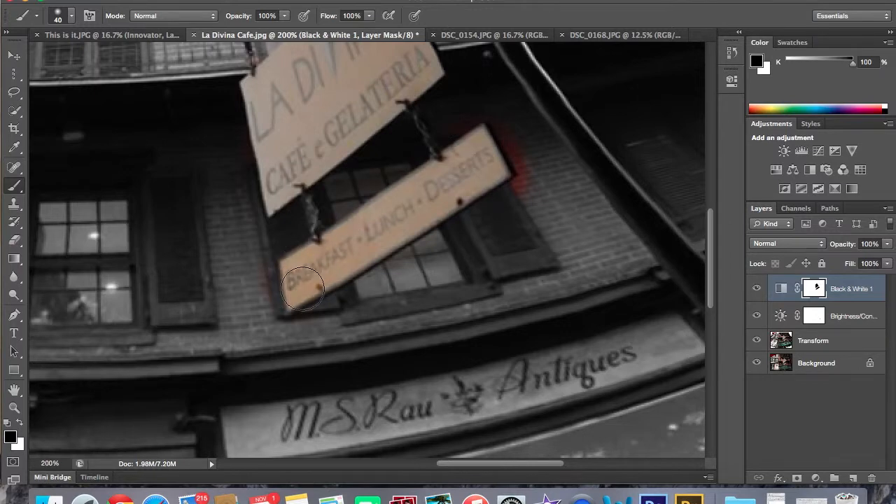
scroll(413, 186, "up", 5)
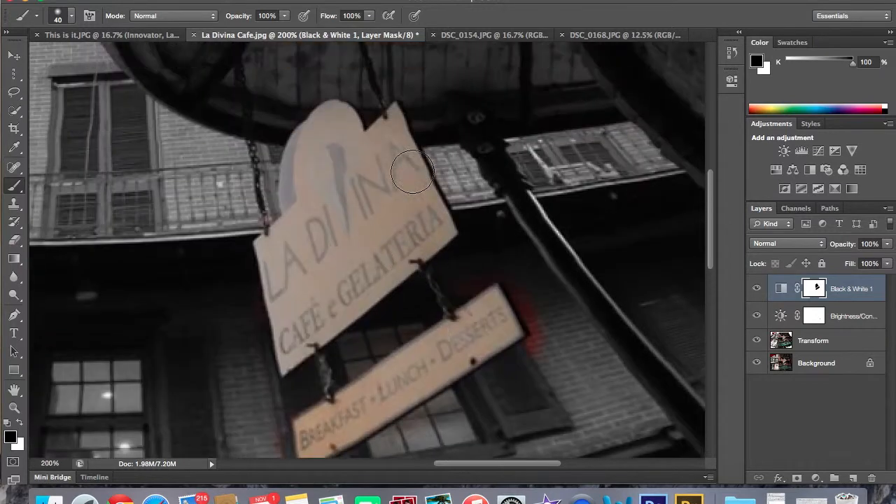
mouse_move(345, 133)
left_mouse_down()
mouse_move(311, 117)
mouse_move(251, 246)
mouse_move(288, 337)
mouse_move(426, 262)
mouse_move(447, 226)
mouse_move(395, 114)
mouse_move(351, 132)
mouse_move(336, 120)
mouse_move(305, 132)
mouse_move(266, 244)
left_mouse_up()
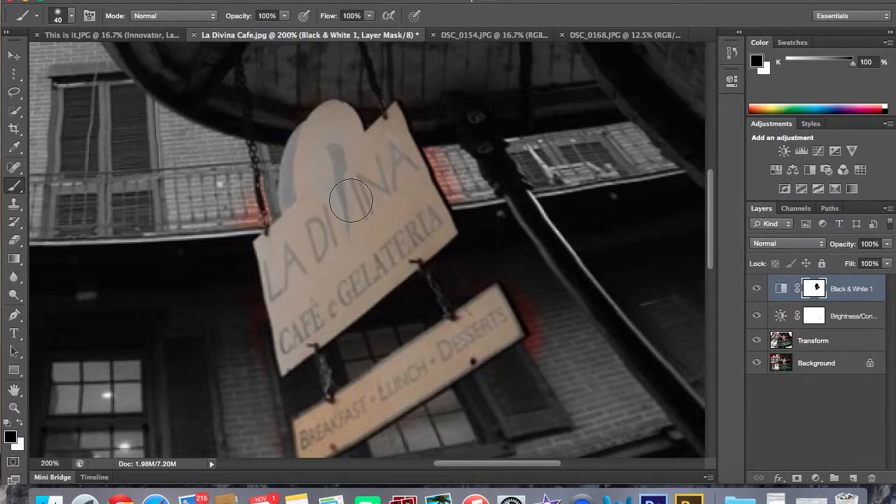
Switch the foreground colour to white and paint over the colour spill along the right edges of both signs.
key("x")
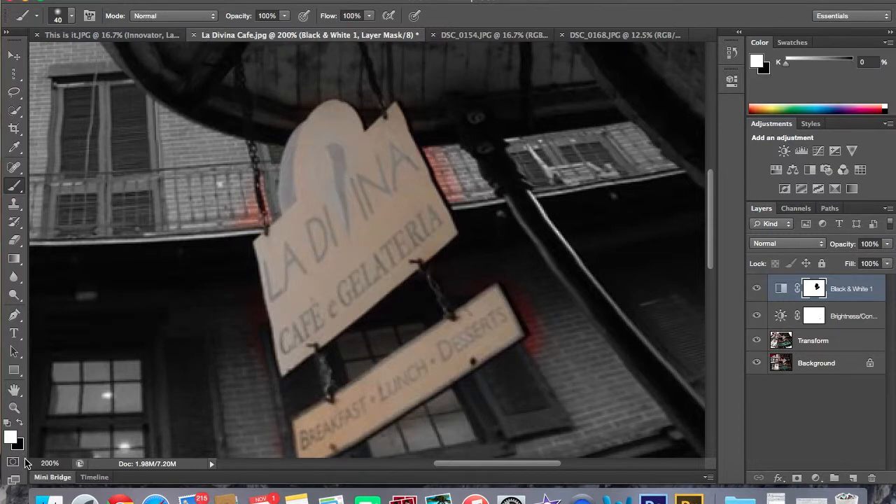
left_click_drag(441, 129, 472, 195)
mouse_move(526, 278)
left_mouse_down()
mouse_move(546, 341)
mouse_move(521, 372)
mouse_move(552, 326)
mouse_move(510, 269)
mouse_move(480, 269)
mouse_move(426, 295)
left_mouse_up()
Paint white on the mask over the colour spill along the left edges of both signs and beneath the lower sign.
scroll(522, 225, "down", 3)
scroll(522, 225, "left", 3)
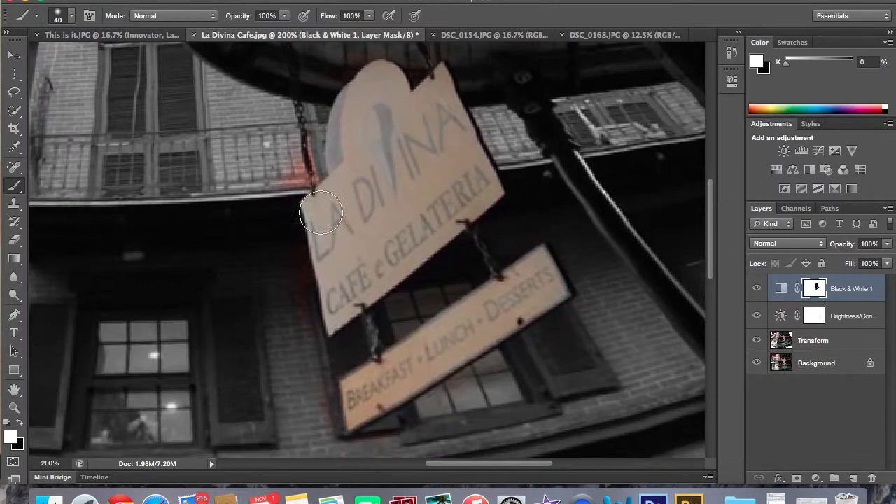
mouse_move(298, 114)
left_mouse_down()
mouse_move(304, 172)
mouse_move(276, 190)
left_mouse_up()
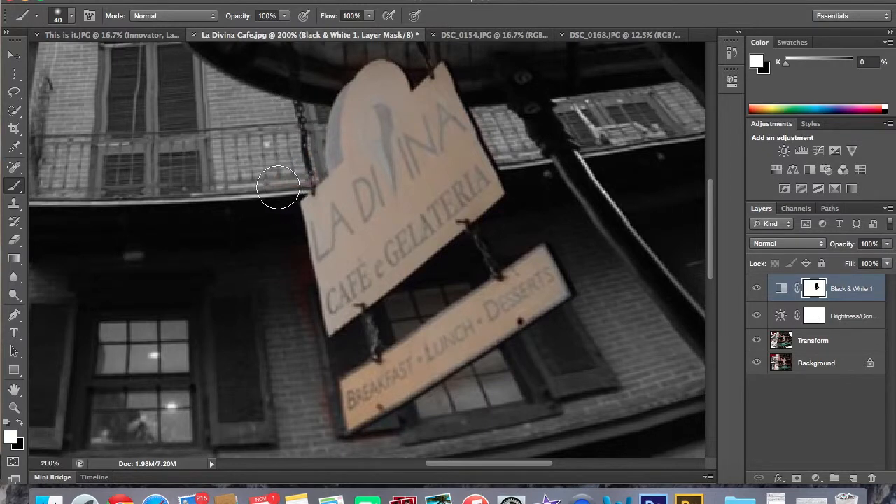
scroll(274, 194, "down", 3)
left_click_drag(273, 114, 310, 284)
scroll(310, 284, "down", 2)
scroll(310, 285, "right", 1)
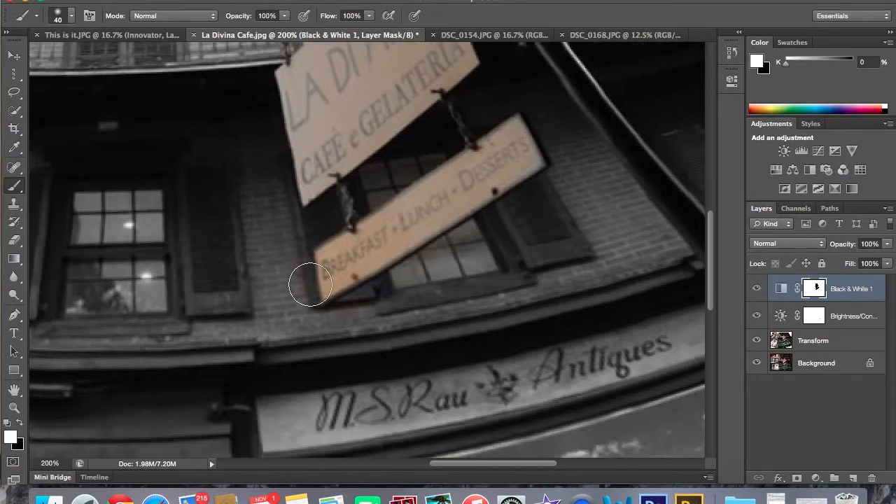
mouse_move(294, 283)
left_mouse_down()
mouse_move(307, 341)
mouse_move(372, 308)
left_mouse_up()
scroll(411, 280, "up", 4)
scroll(411, 281, "right", 3)
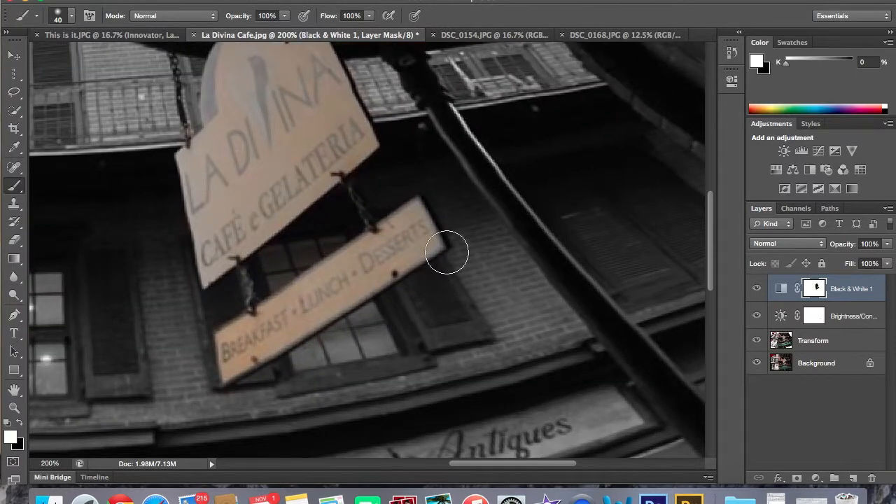
scroll(448, 251, "down", 3)
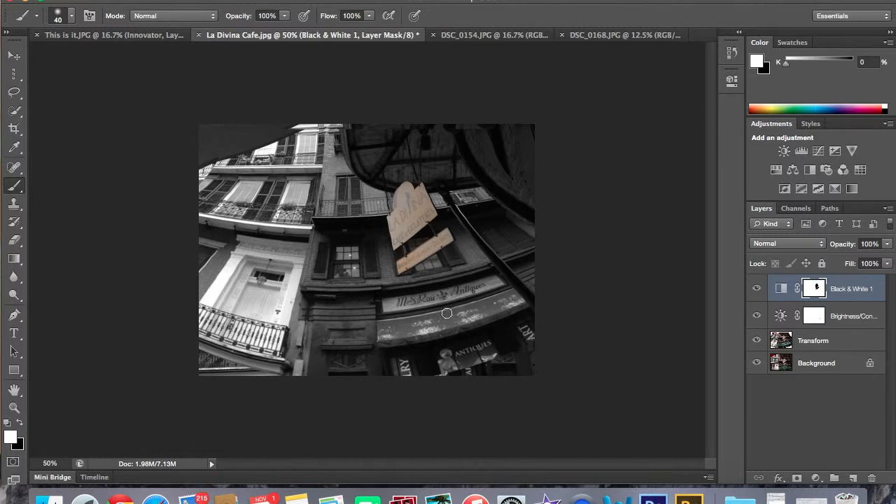
Switch the foreground colour to black and paint on the mask over the shop awning to bring back its green colour.
left_click(21, 423)
mouse_move(383, 327)
left_mouse_down()
mouse_move(438, 329)
mouse_move(517, 298)
left_mouse_up()
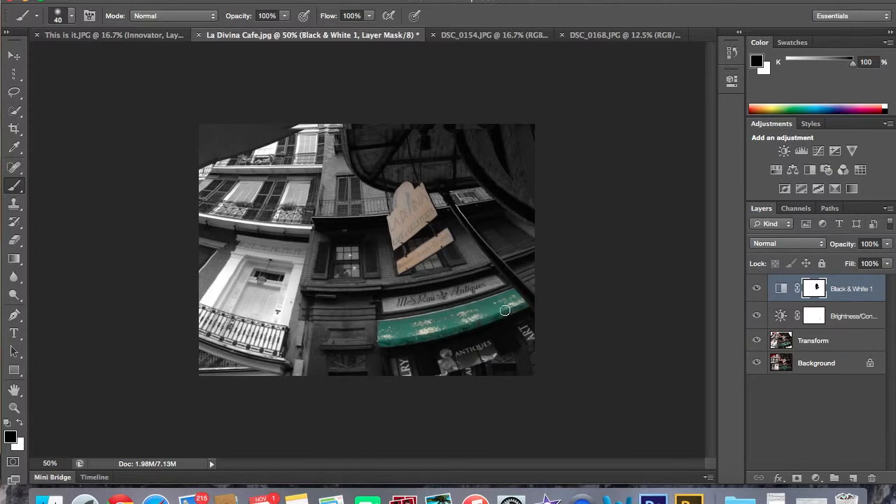
key("super+equal")
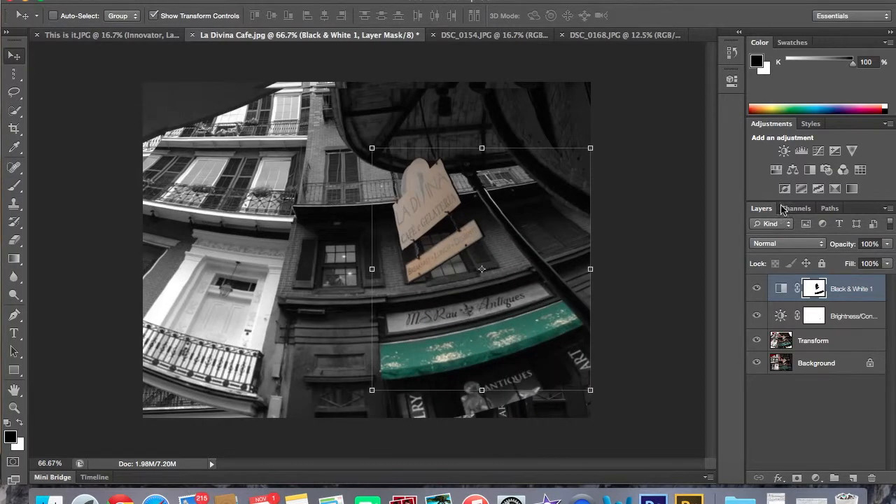
Add Brightness/Contrast and Hue/Saturation adjustment layers above the Black & White layer, with master hue +147 and saturation +42.
left_click(785, 151)
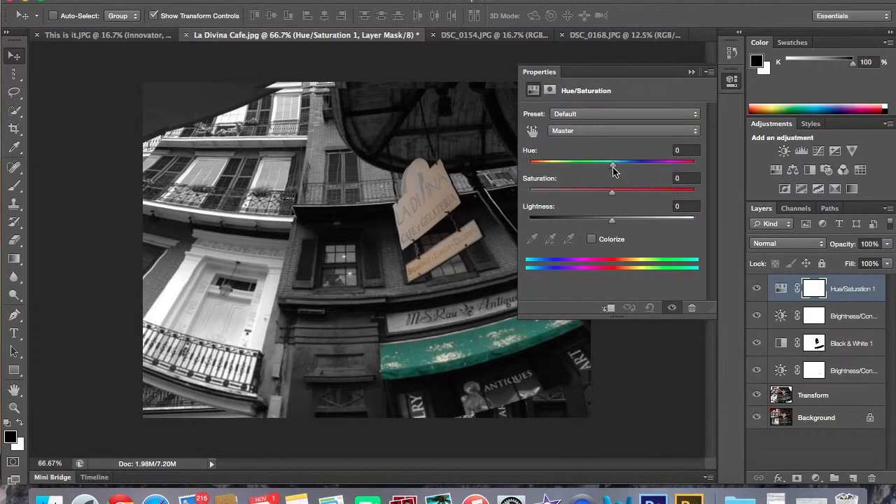
left_click_drag(613, 169, 684, 170)
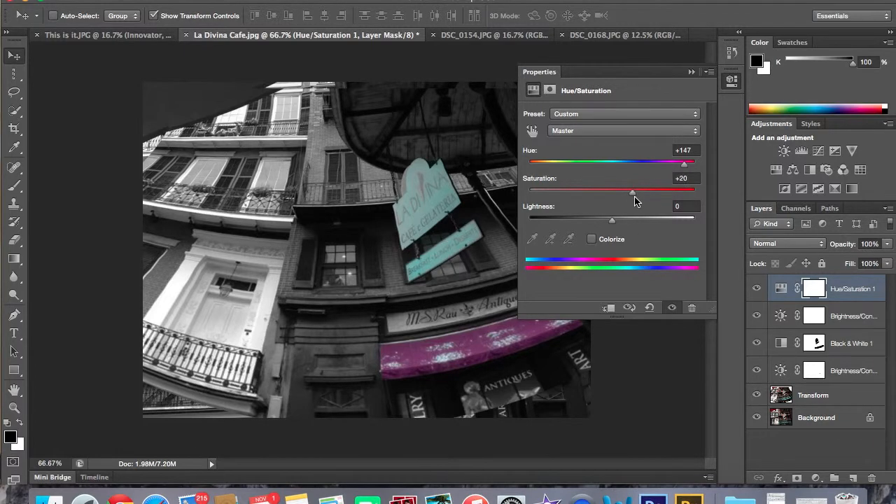
left_click_drag(635, 201, 650, 201)
Set the Greens range of the Hue/Saturation adjustment to hue +130 and saturation +46, adjust the lightness, and close the adjustment's properties.
left_click(591, 114)
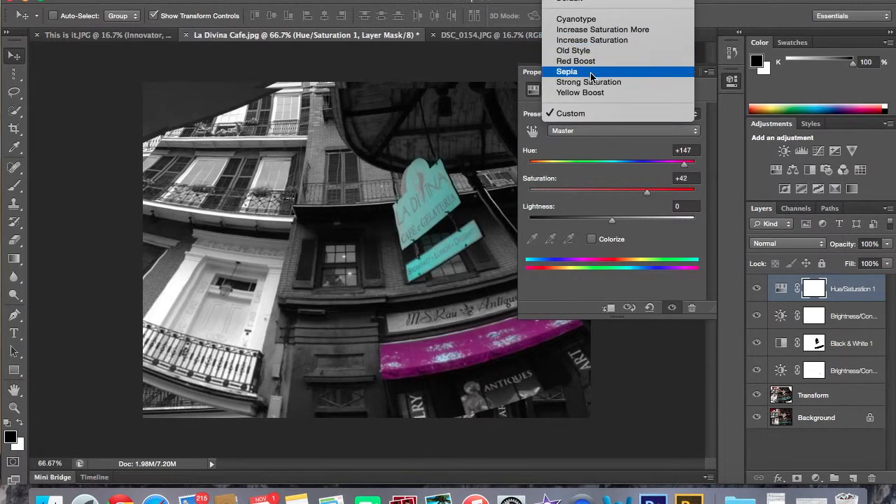
left_click(591, 72)
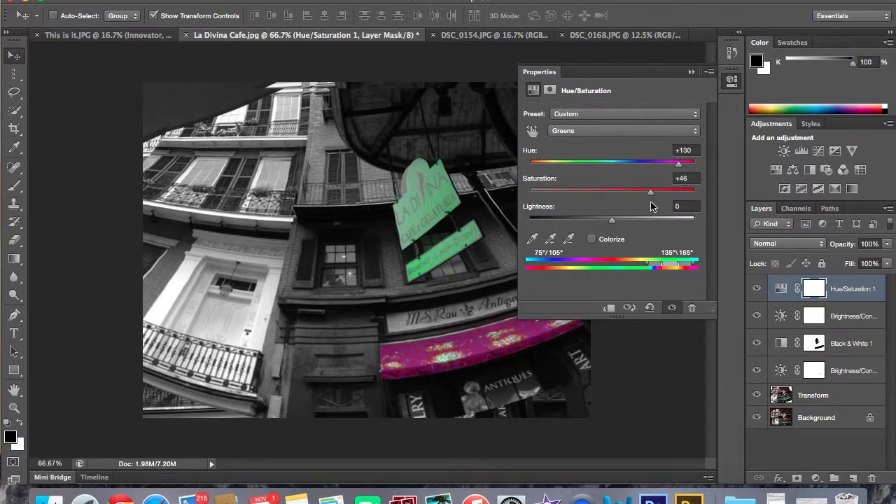
left_click_drag(616, 224, 663, 224)
left_click(692, 72)
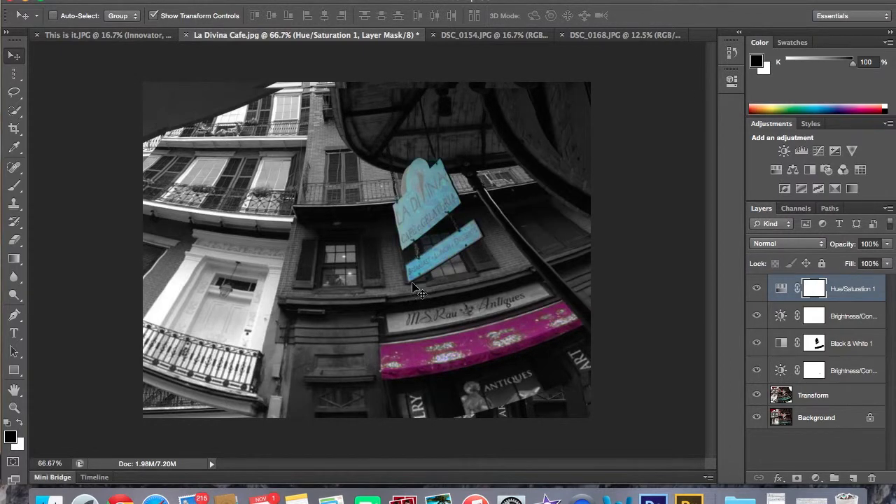